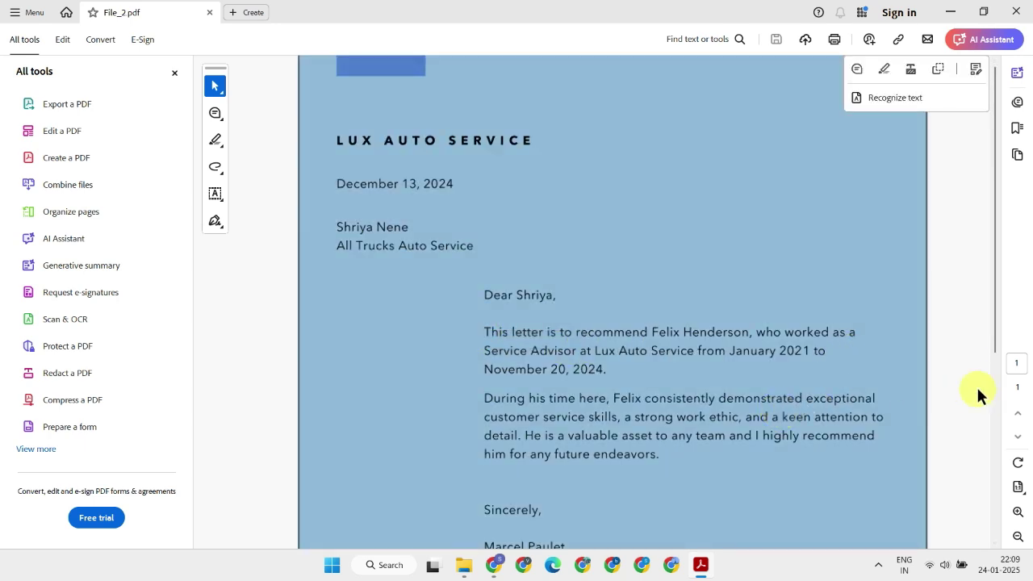
Deselect the letter page in Acrobat and bring the Chrome window forward.
click(973, 385)
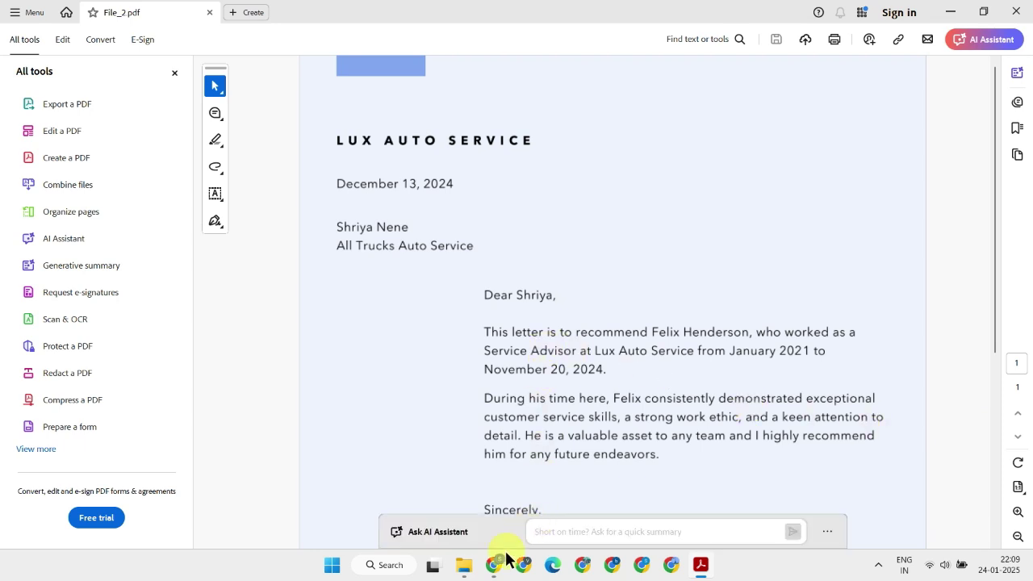
click(542, 536)
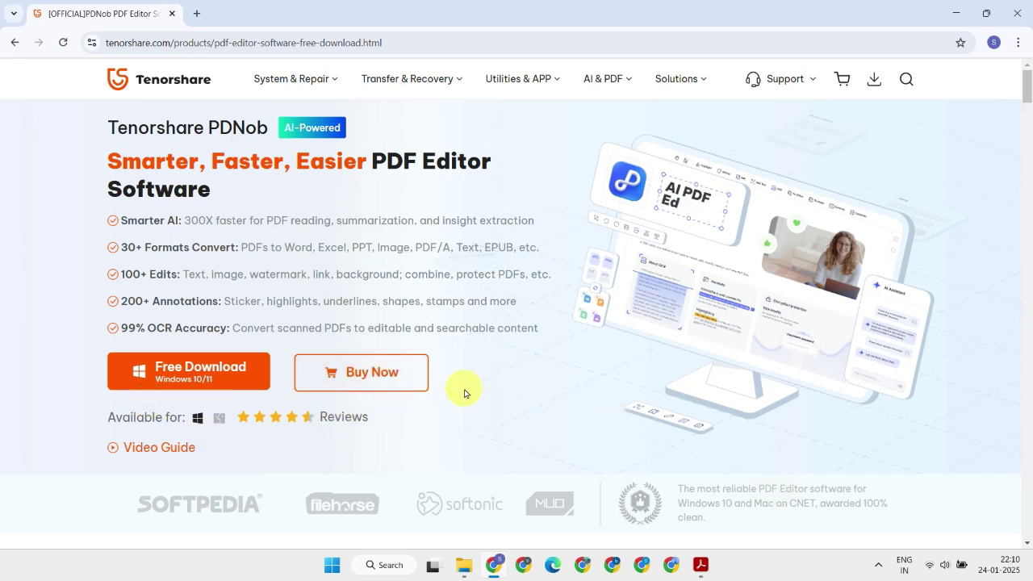
Download the PDNob installer, keep the unverified file, and install PDNob PDF Editor.
click(214, 383)
click(958, 74)
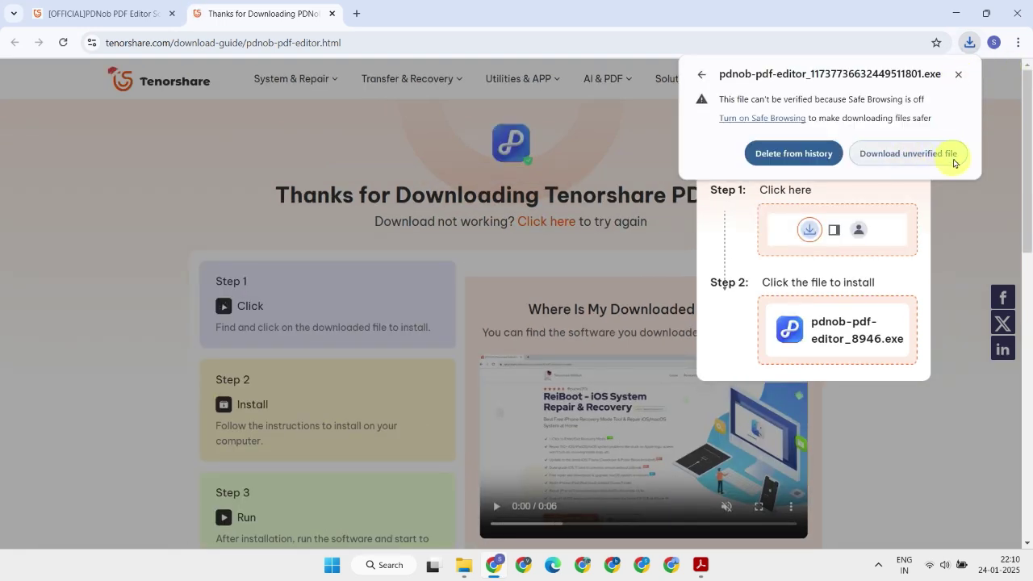
click(918, 156)
click(871, 111)
click(956, 13)
click(955, 13)
click(524, 306)
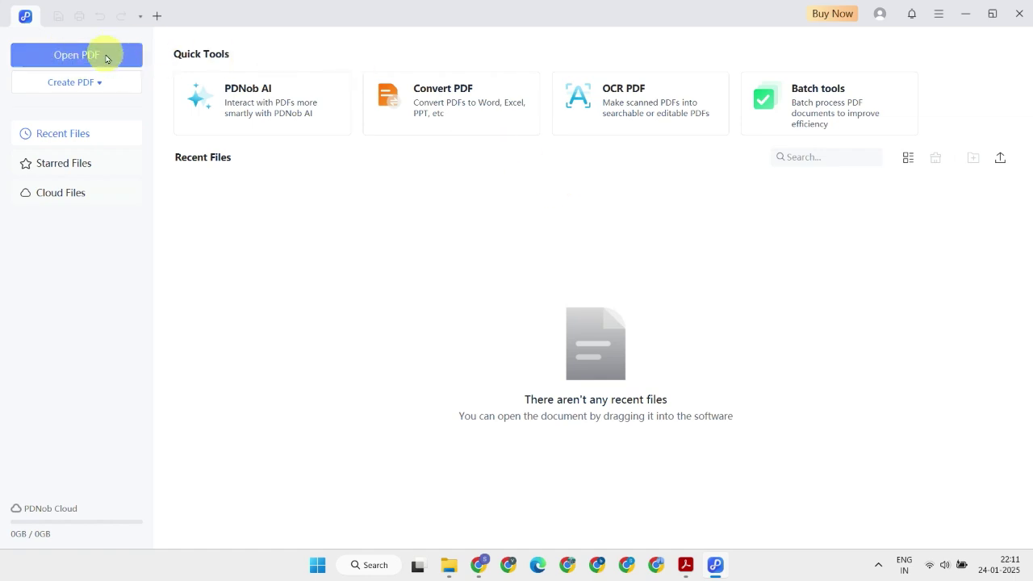
Open the invoice File_1.pdf from the Desktop in PDNob.
click(106, 56)
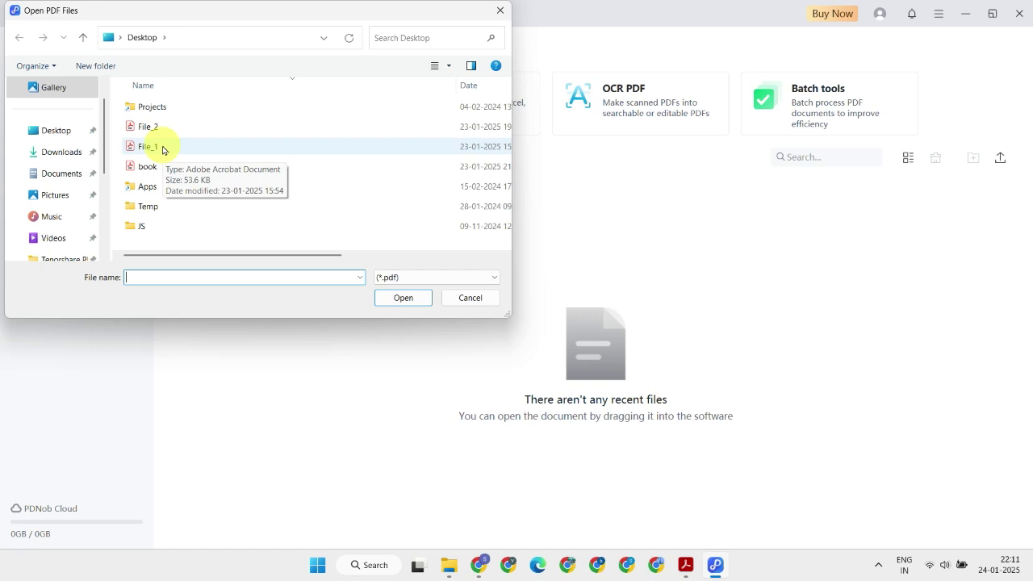
double_click(162, 148)
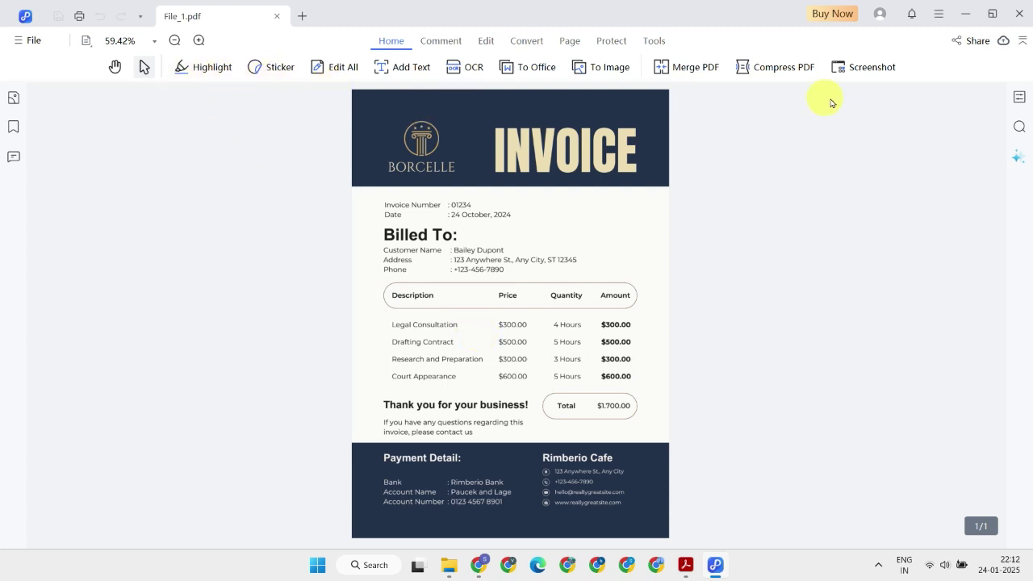
click(335, 76)
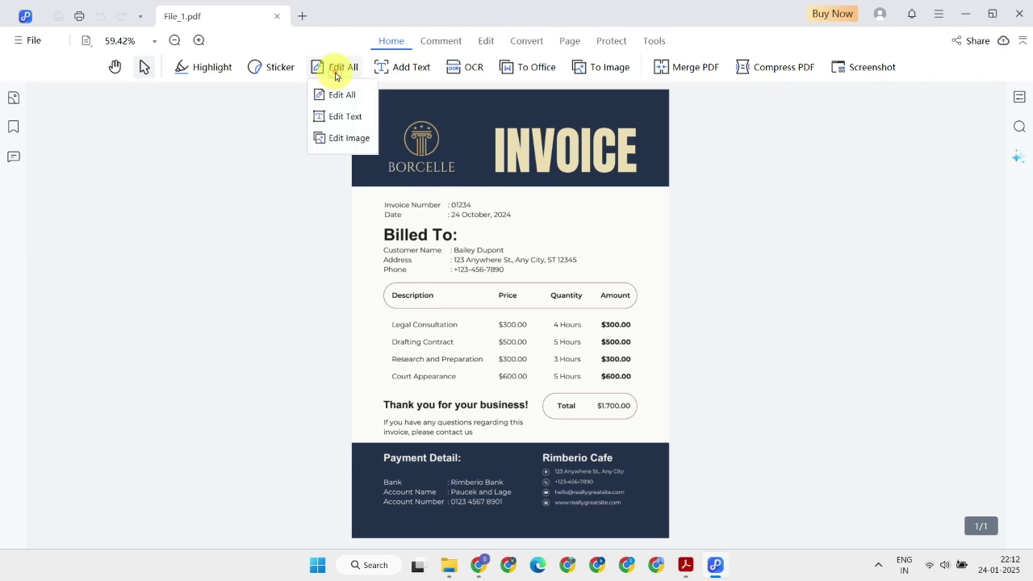
In Edit All mode, change the invoice date's month to November on one line.
click(357, 100)
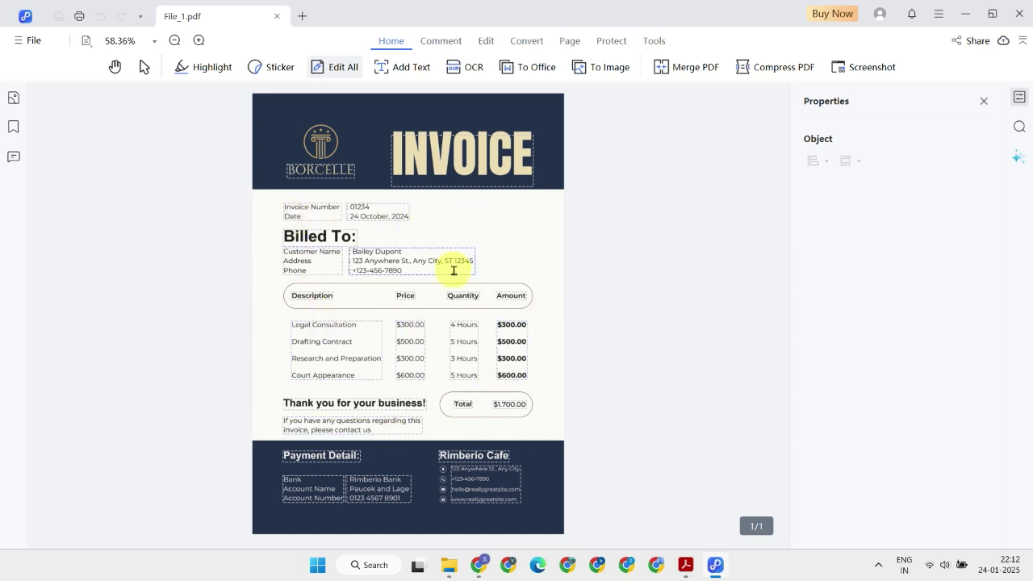
double_click(374, 216)
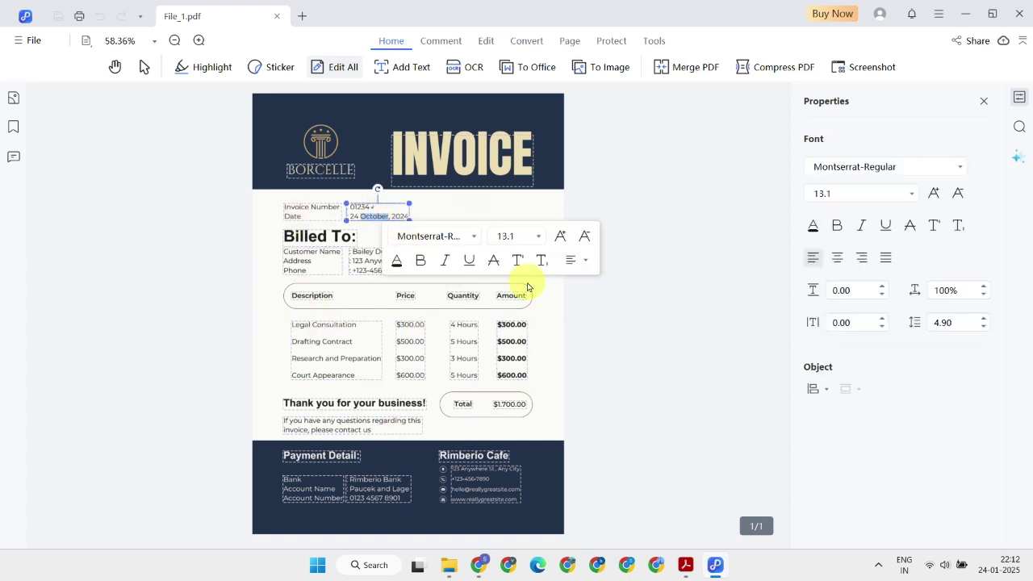
text(November)
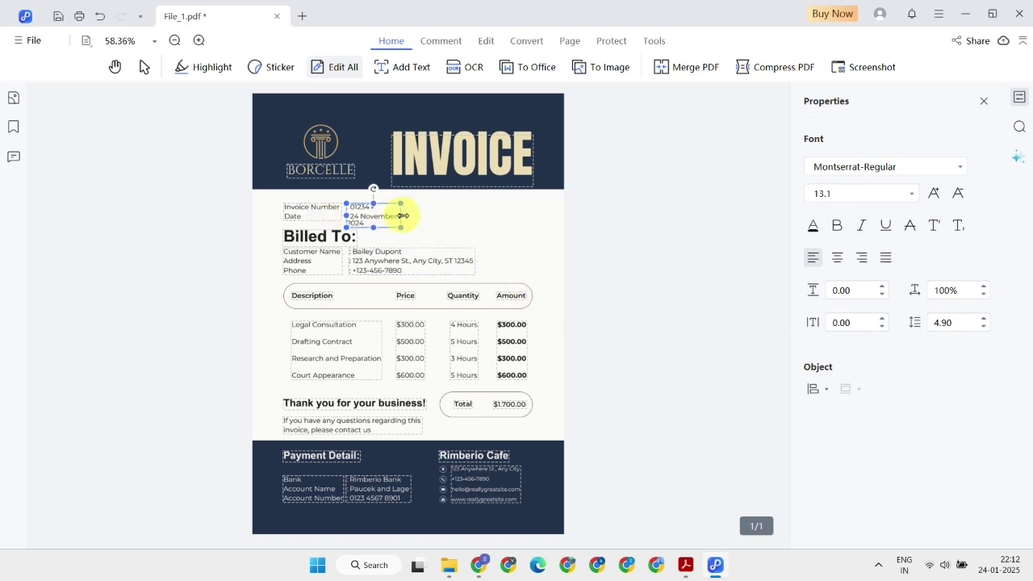
drag(402, 215, 417, 215)
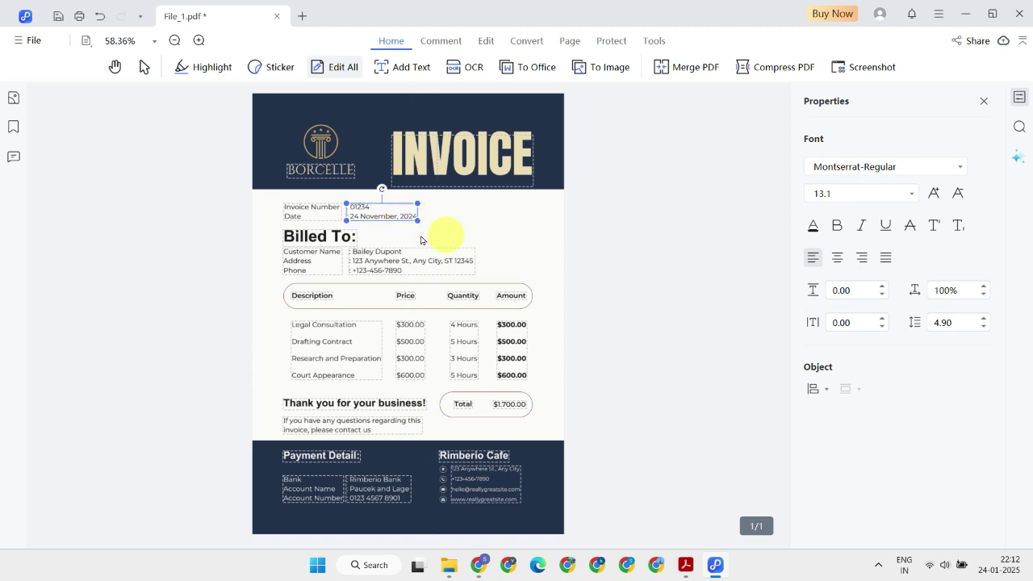
click(492, 238)
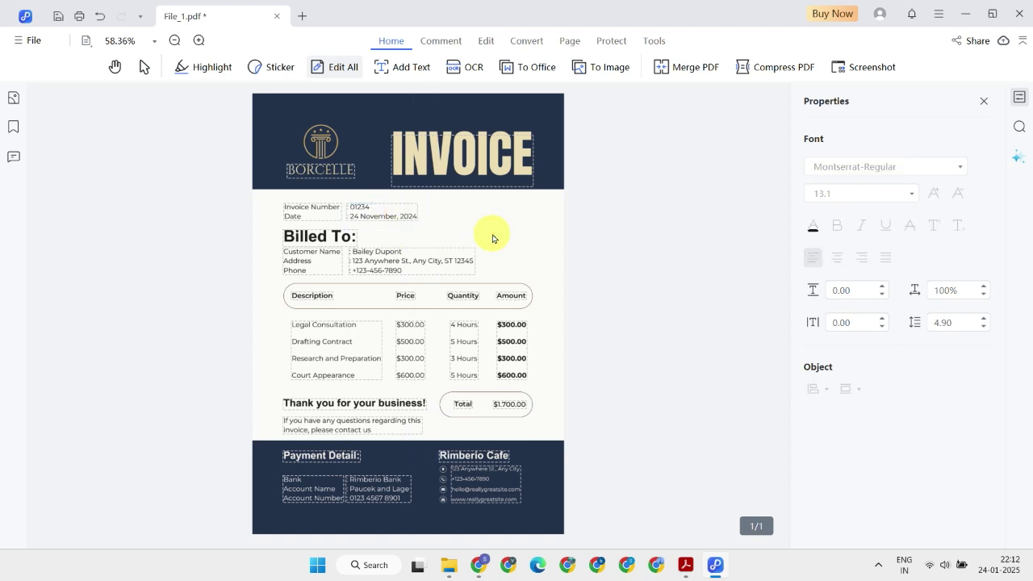
Change the Drafting Contract price and amount to $600.00 and update the invoice total.
click(407, 342)
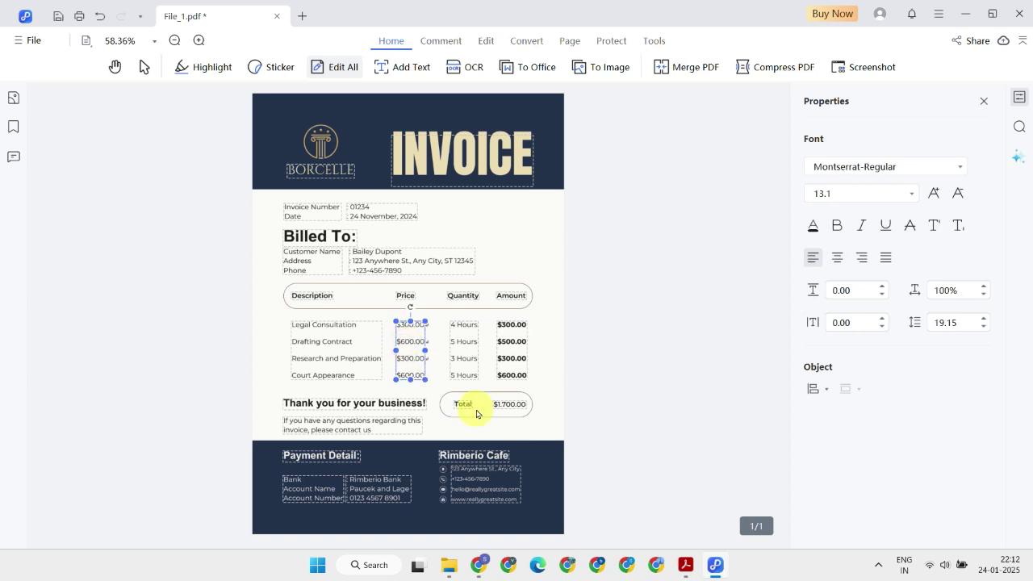
click(521, 358)
click(506, 404)
click(610, 413)
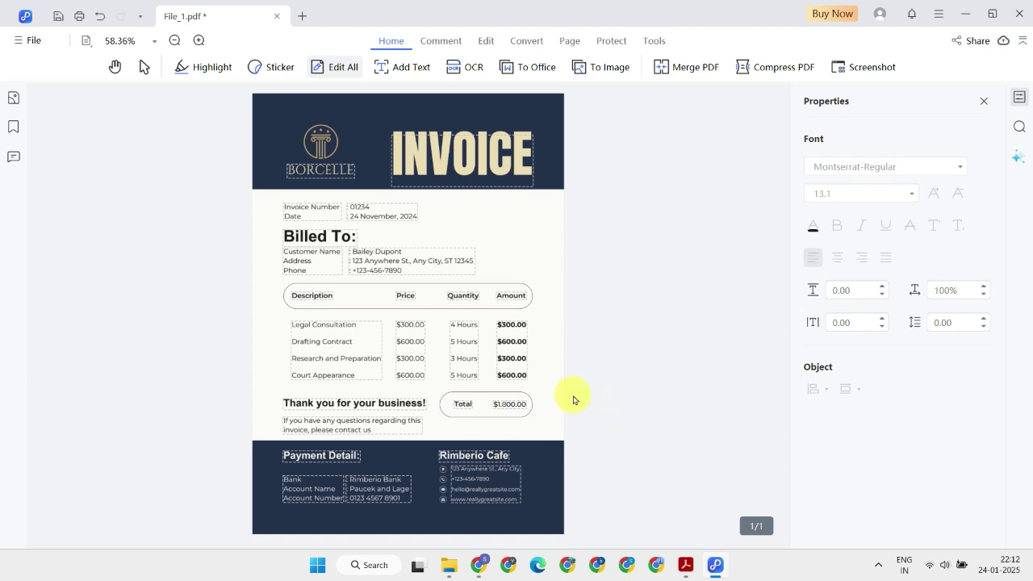
Save the edited invoice to the Desktop as File_1_copy.pdf, then show the desktop.
click(35, 43)
click(71, 152)
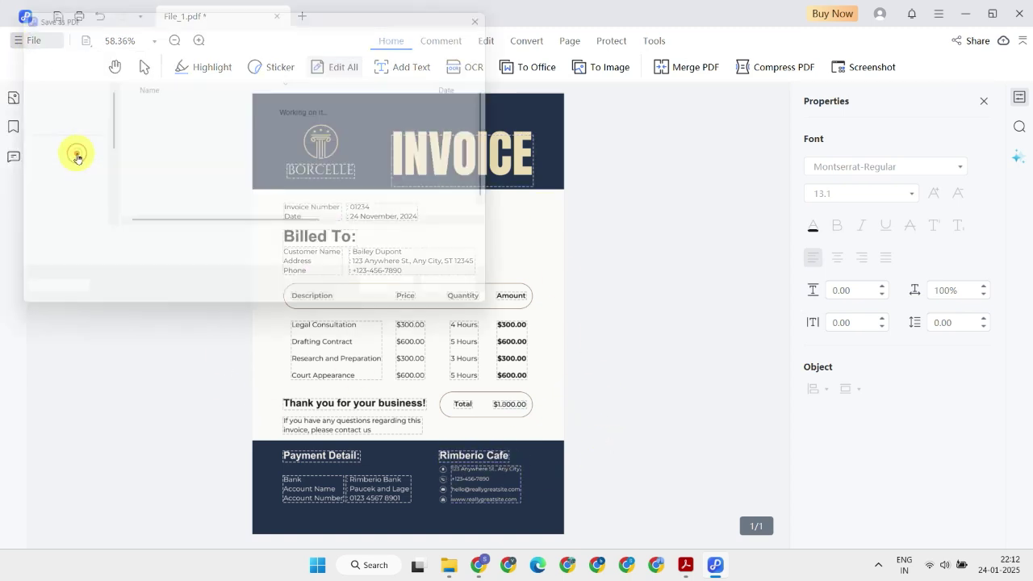
click(61, 137)
double_click(143, 248)
click(412, 300)
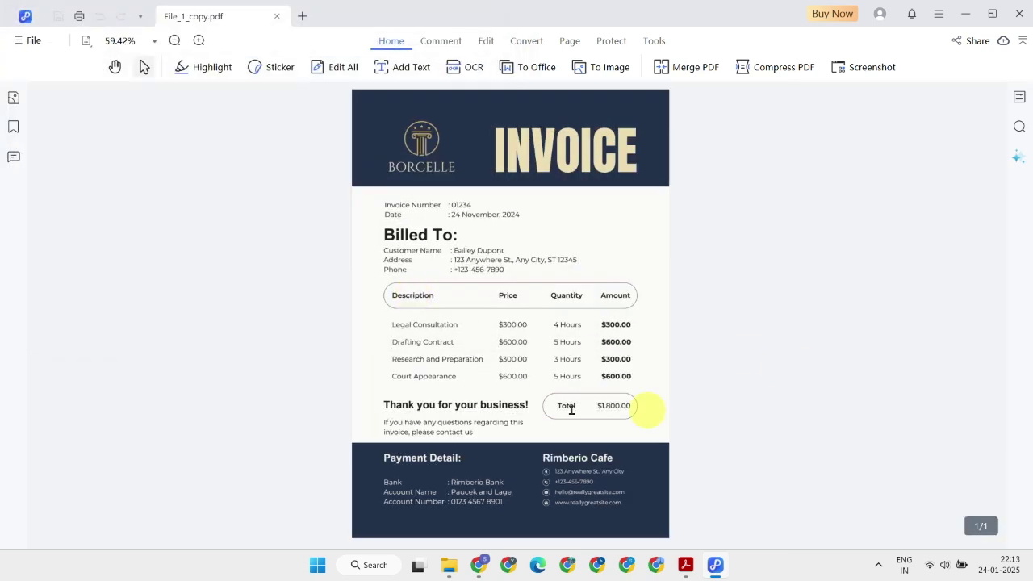
key(super+d)
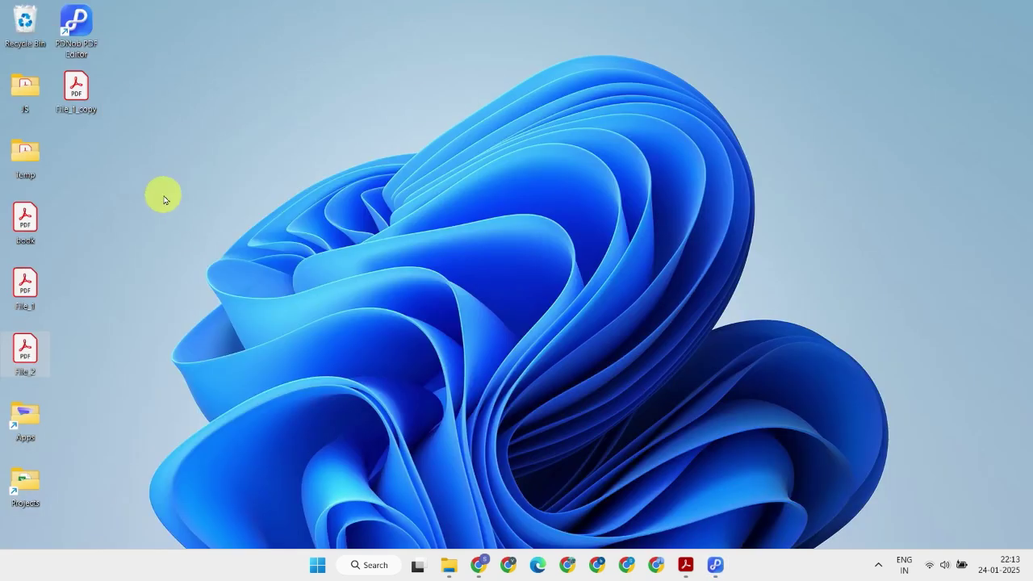
Open File_1_copy.pdf in Acrobat and scroll through it to verify the edits.
double_click(80, 103)
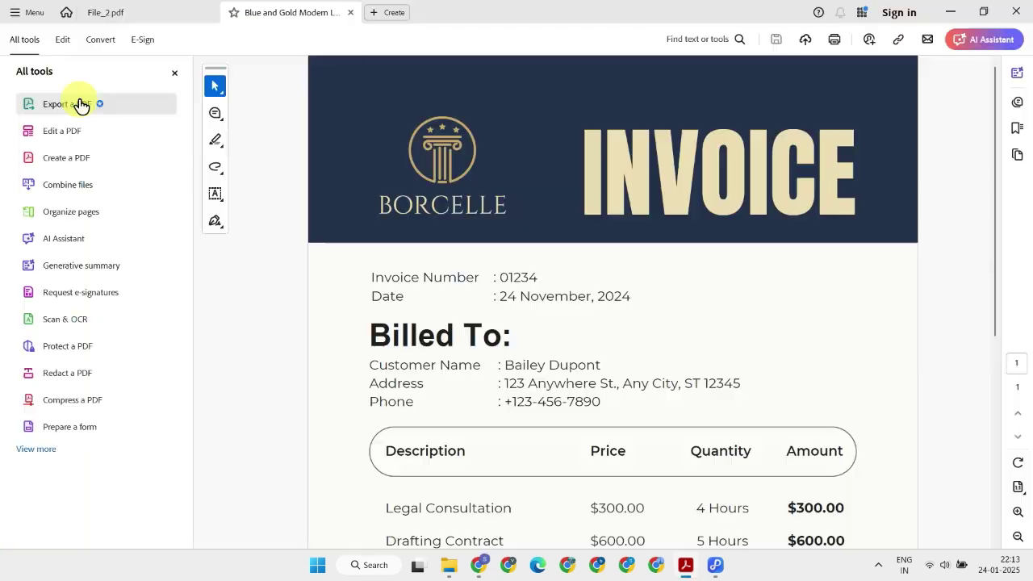
scroll(581, 299, down, 5)
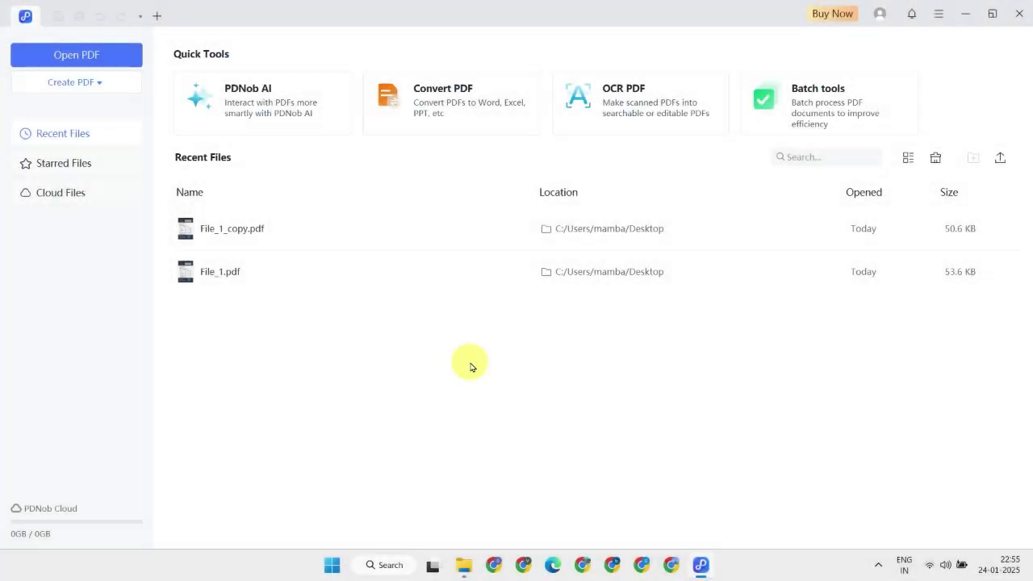
Open the scanned letter File_2.pdf in PDNob and dismiss the scanned-PDF OCR notice.
click(97, 55)
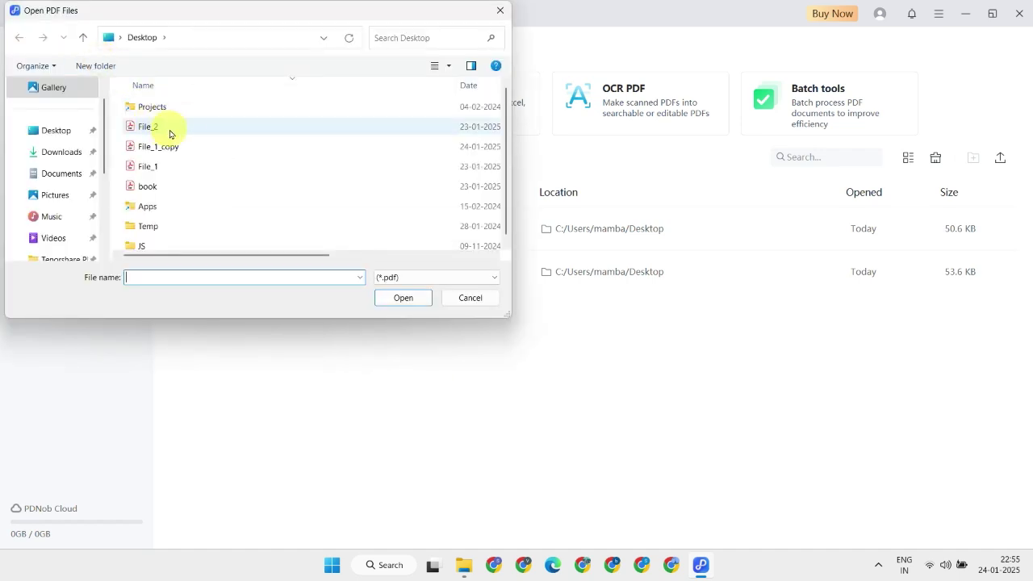
double_click(168, 133)
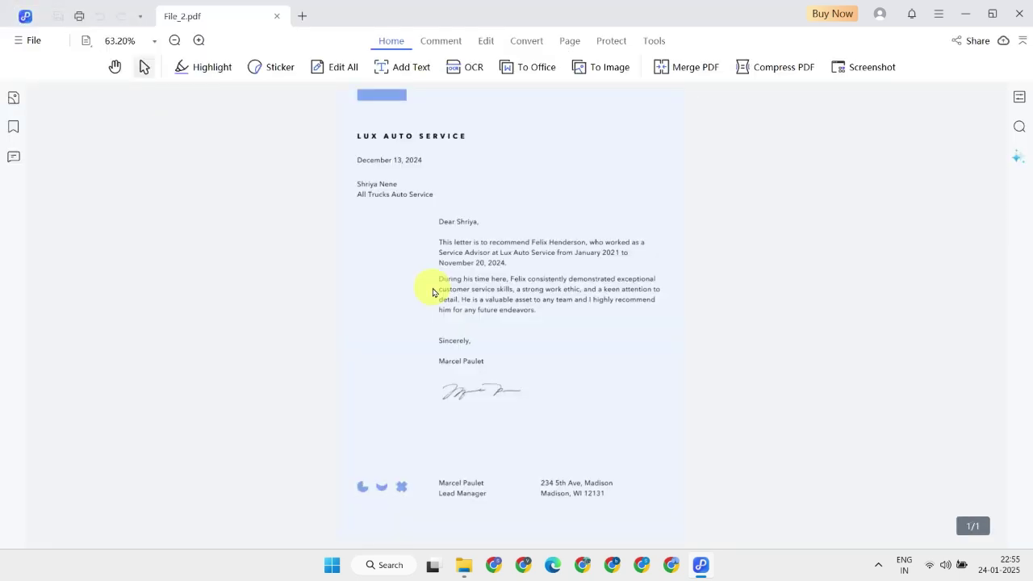
click(423, 243)
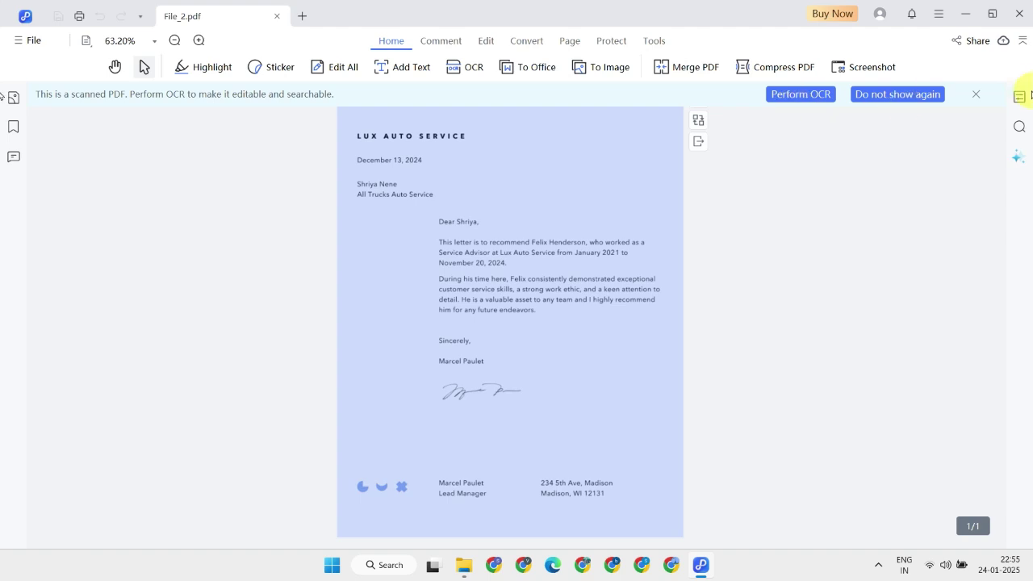
click(977, 97)
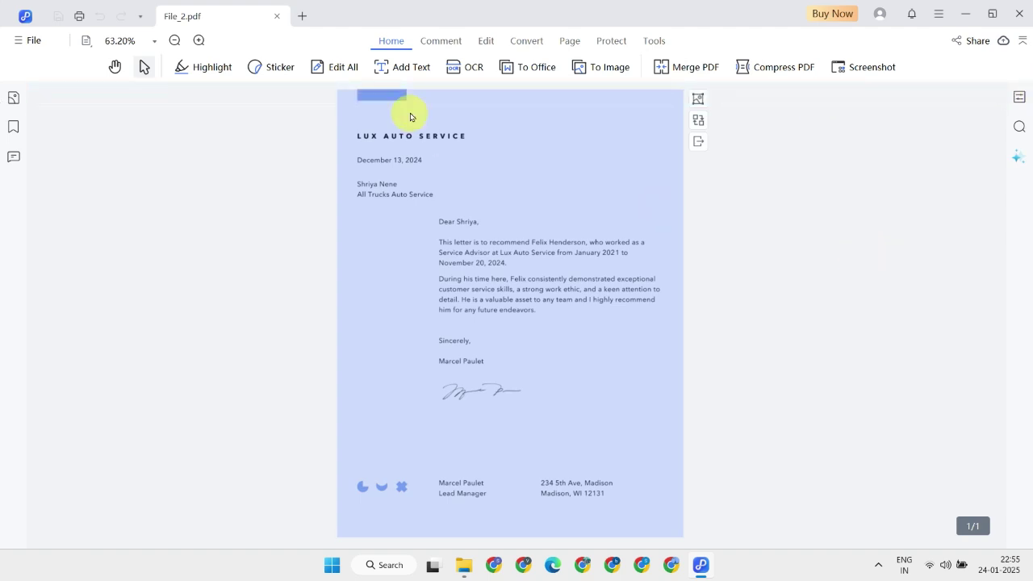
Start OCR and sign in to a PDNob ID with a Google account, authorizing access.
click(464, 74)
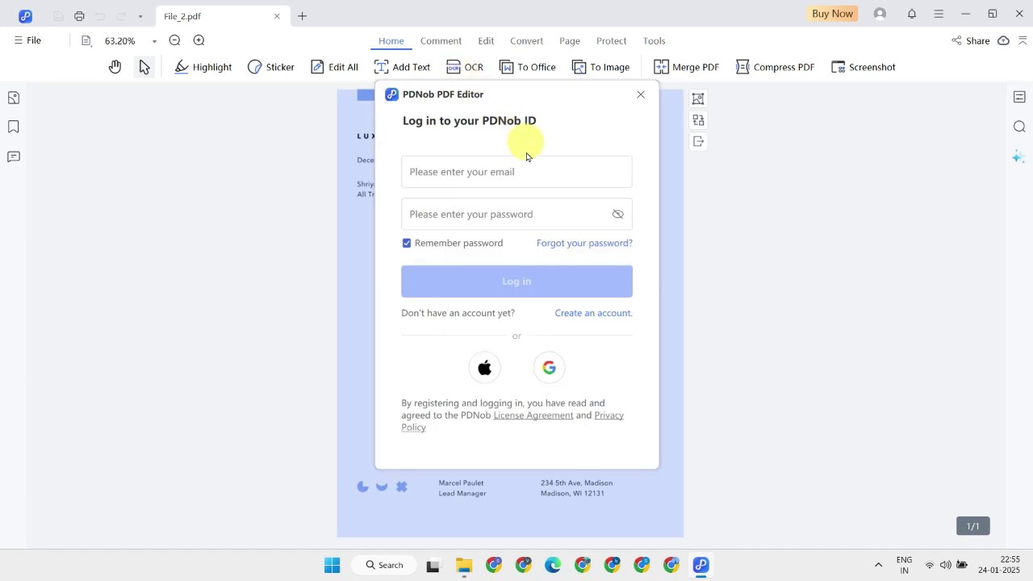
click(549, 369)
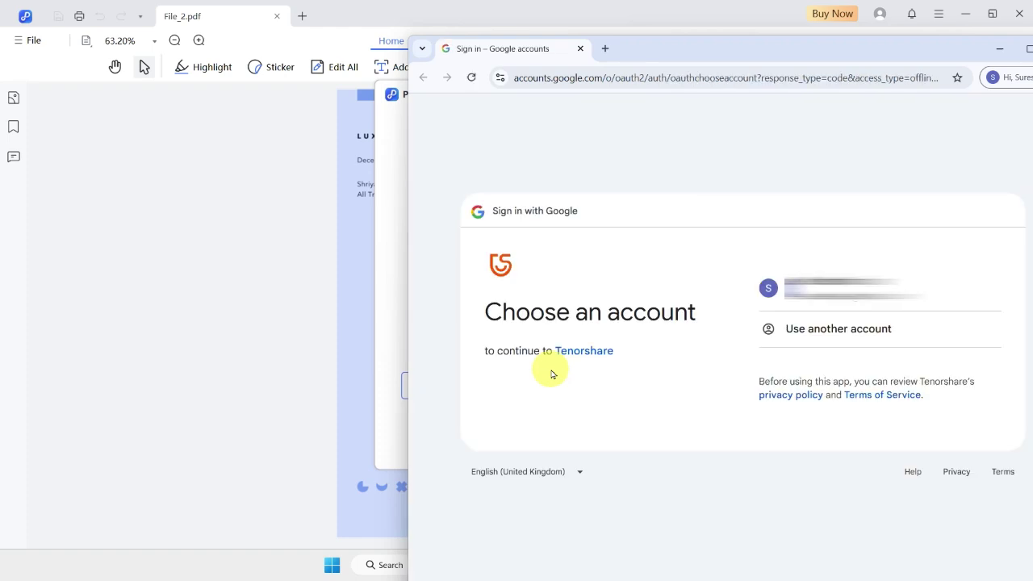
click(846, 294)
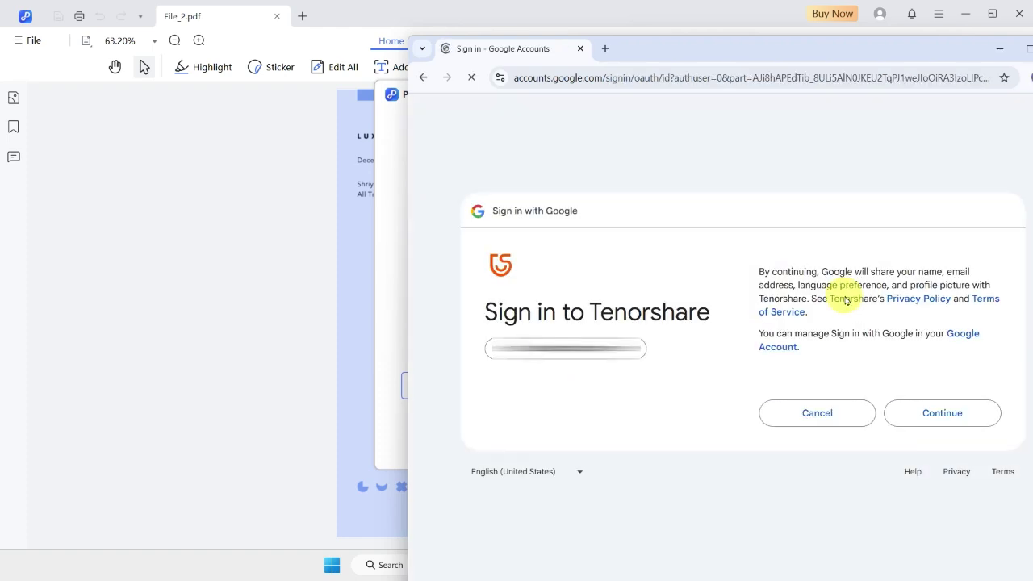
click(939, 413)
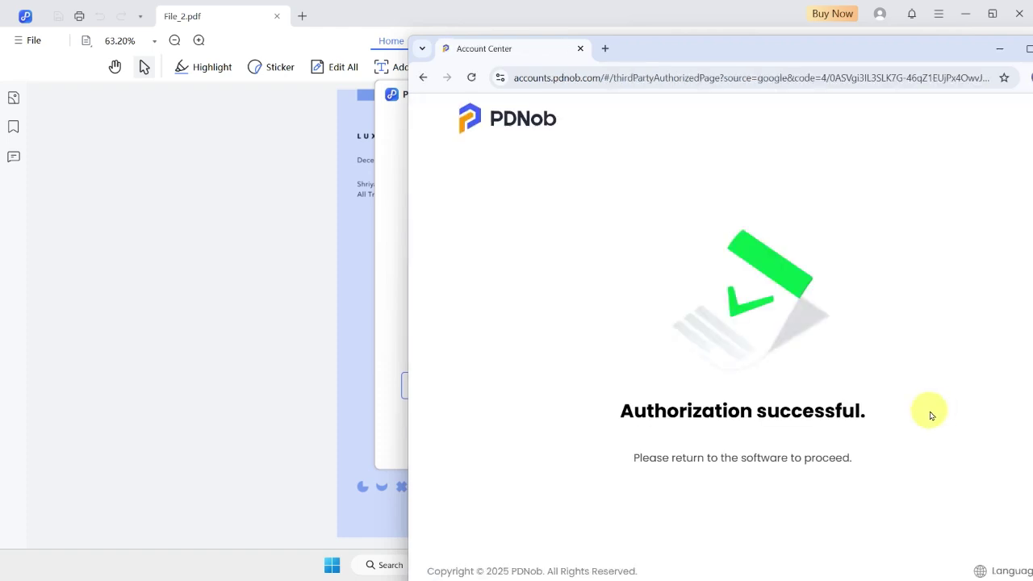
Close the browser and download the OCR component PDNob requests.
click(924, 56)
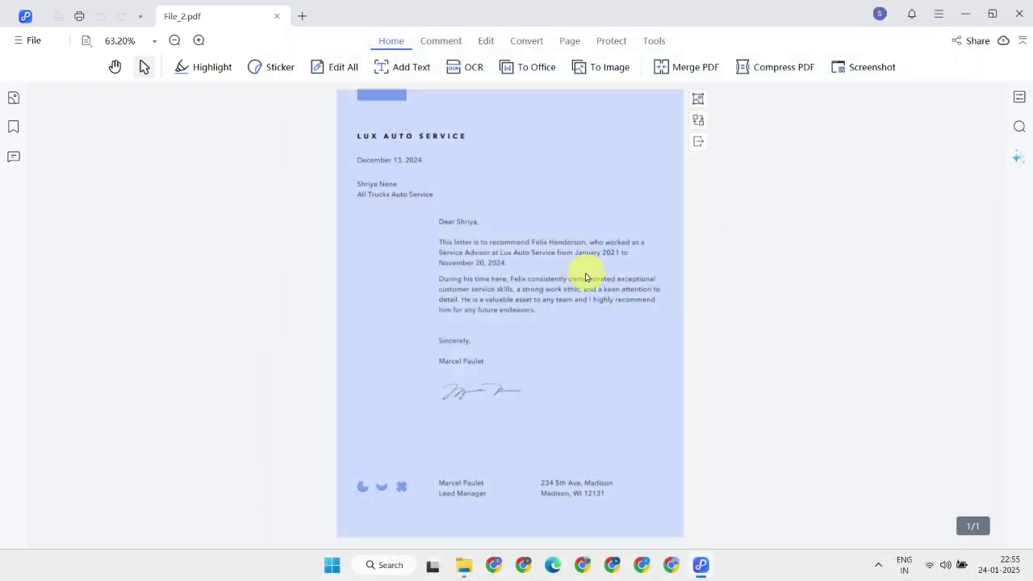
click(466, 73)
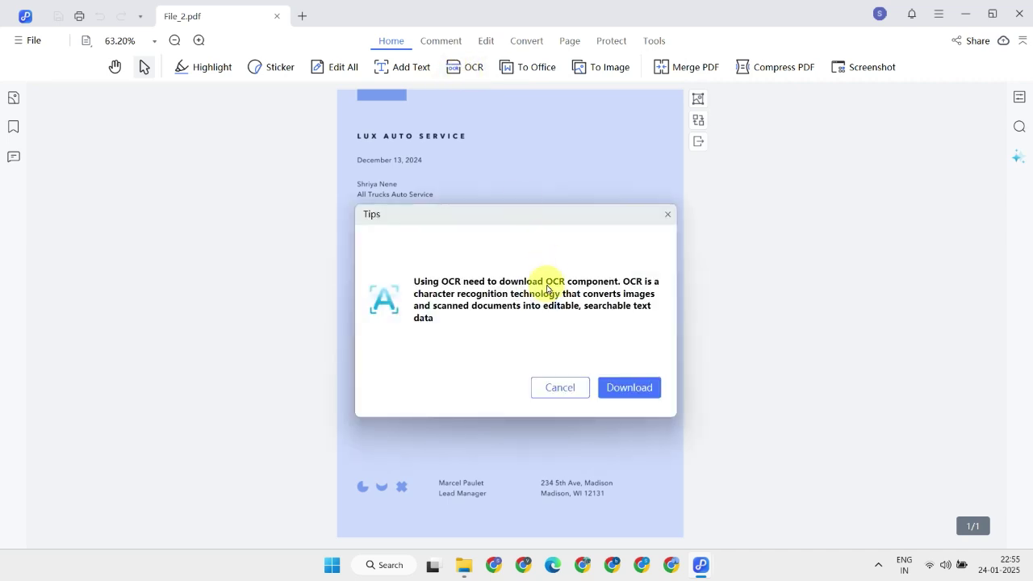
click(627, 387)
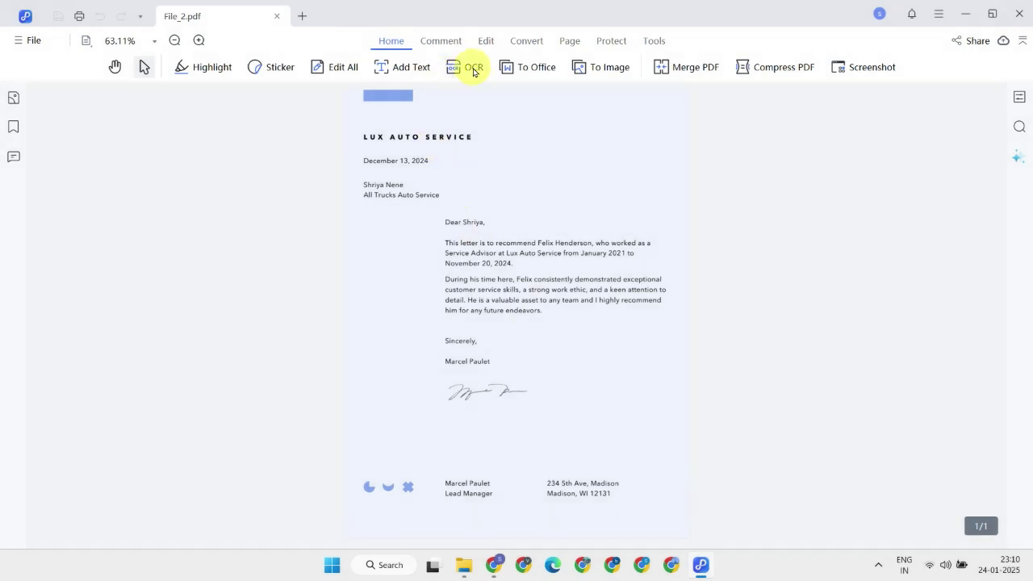
OCR the current page as editable English text, then test-select a recognized line.
click(474, 72)
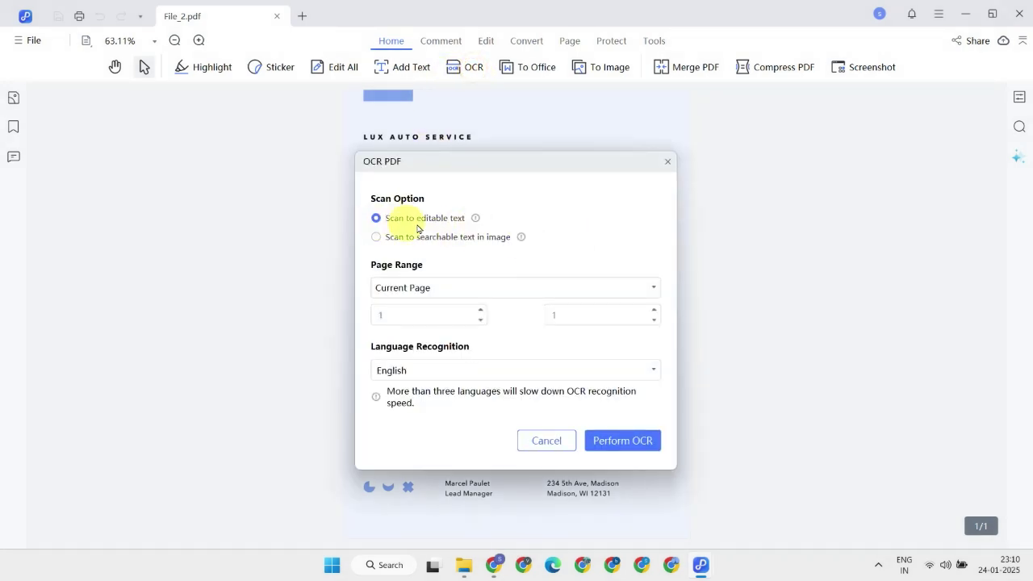
click(641, 444)
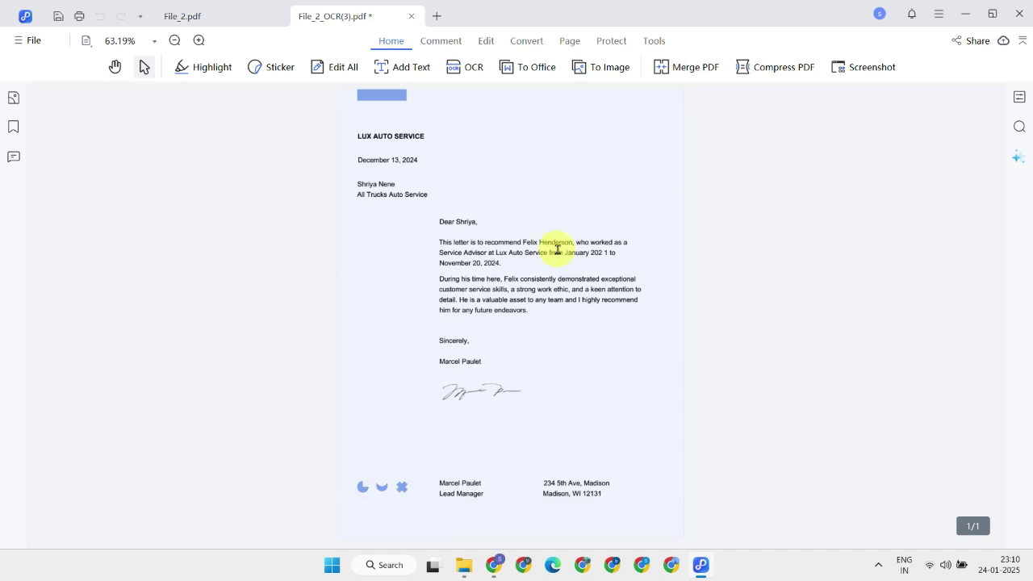
drag(439, 246, 541, 244)
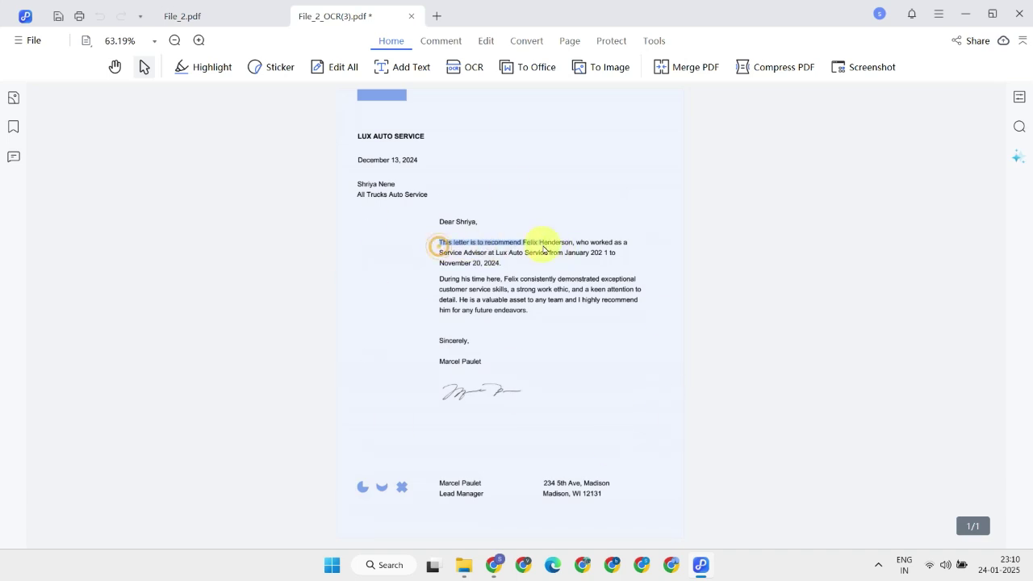
click(732, 365)
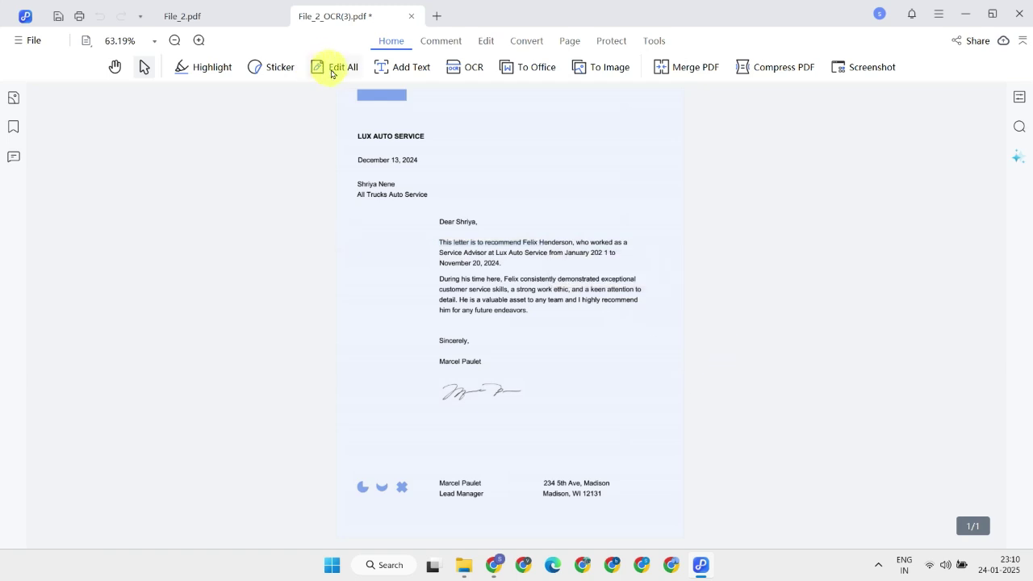
Replace the recipient's name and change the company line to Apex Trucks Services.
mouse_move(331, 71)
click(341, 95)
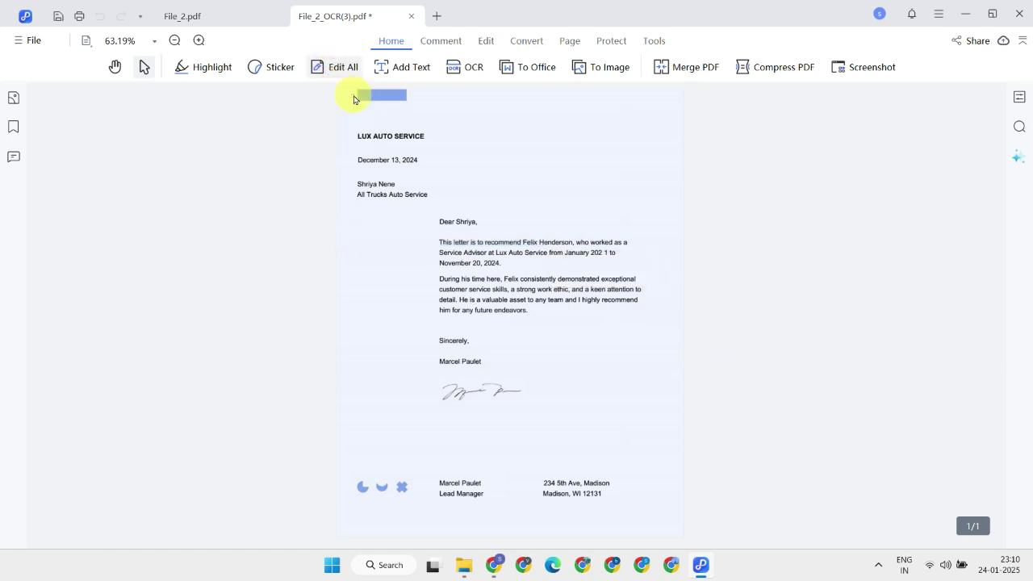
click(295, 185)
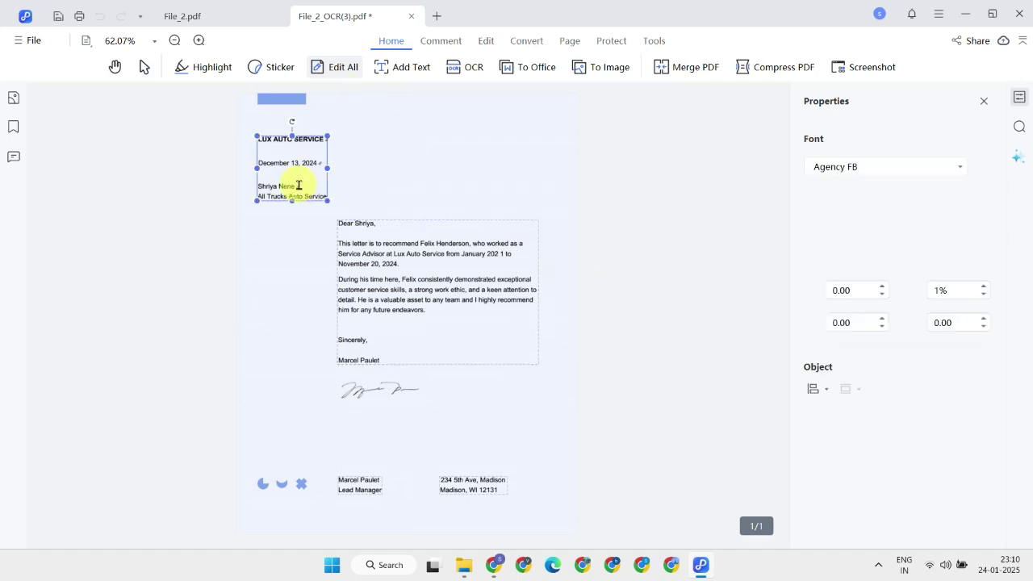
click(262, 196)
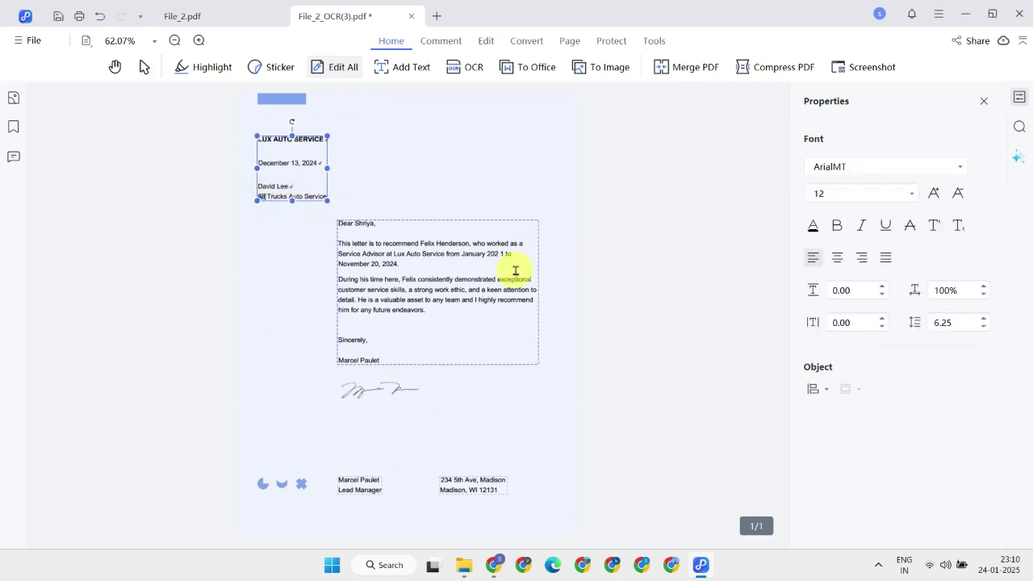
text(pex)
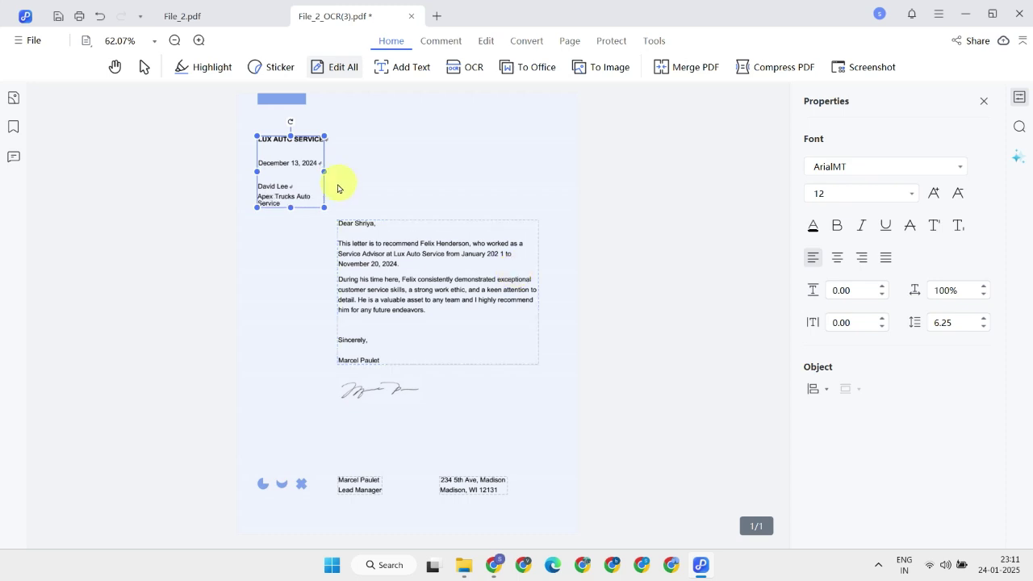
key(BackSpace)
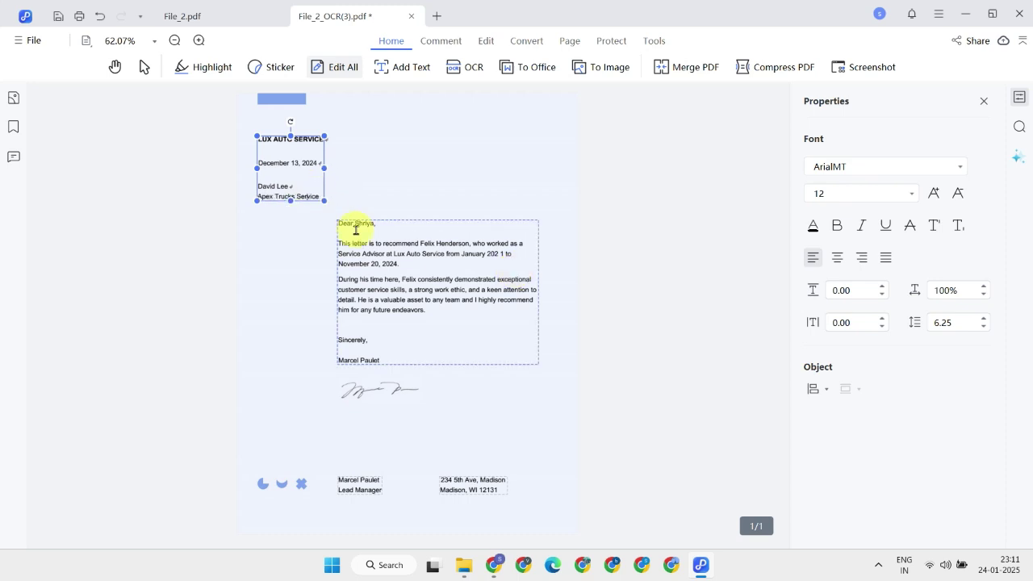
Greet the new recipient by first name and correct the start date to January 2020.
double_click(364, 226)
text(David)
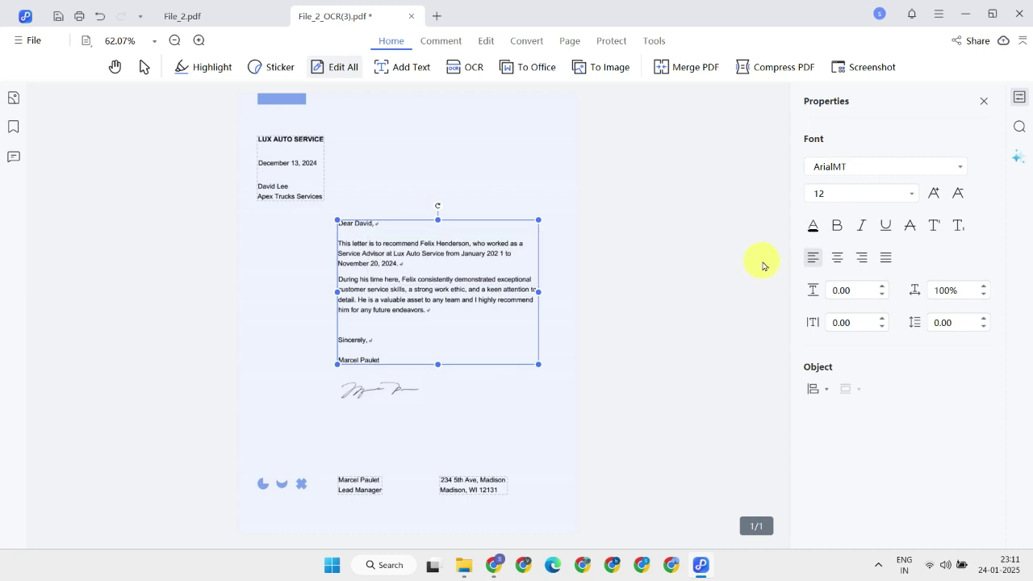
key(BackSpace)
key(BackSpace)
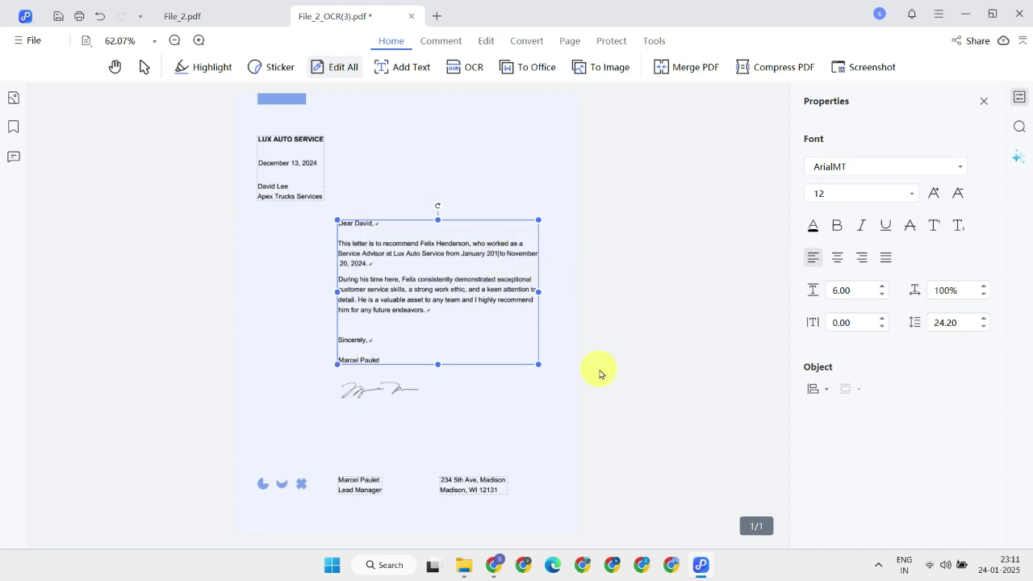
key(BackSpace)
text(20)
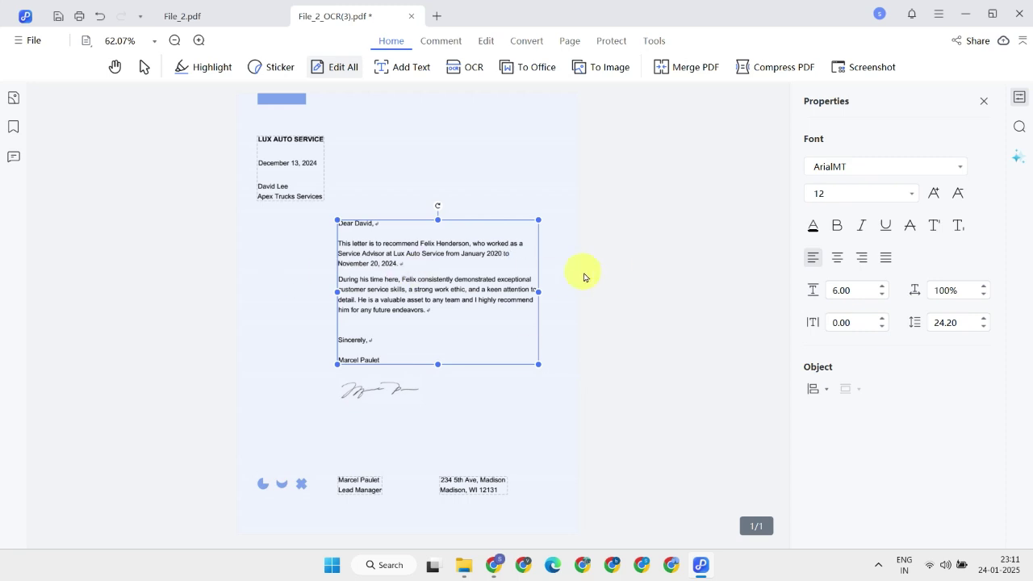
click(639, 309)
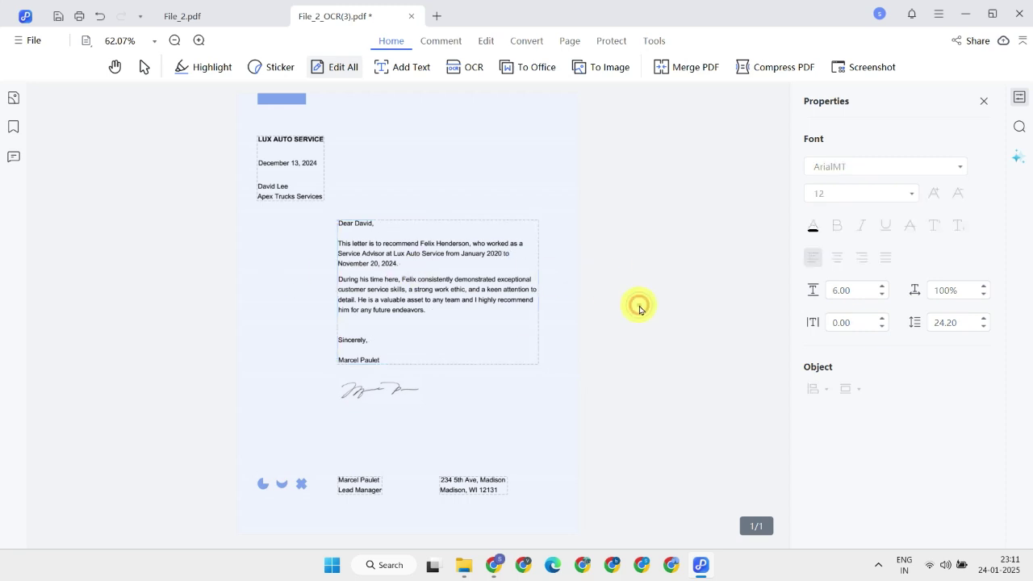
Save the edited letter to the Desktop as File_2_copy and open it in Adobe Acrobat.
click(37, 45)
click(51, 152)
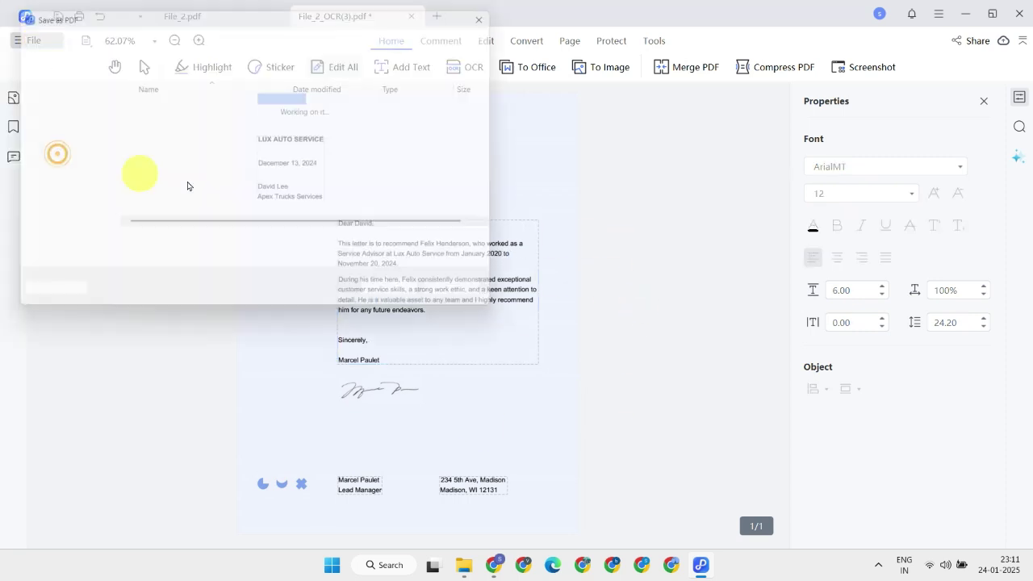
click(57, 131)
scroll(185, 178, down, 1)
scroll(162, 138, up, 1)
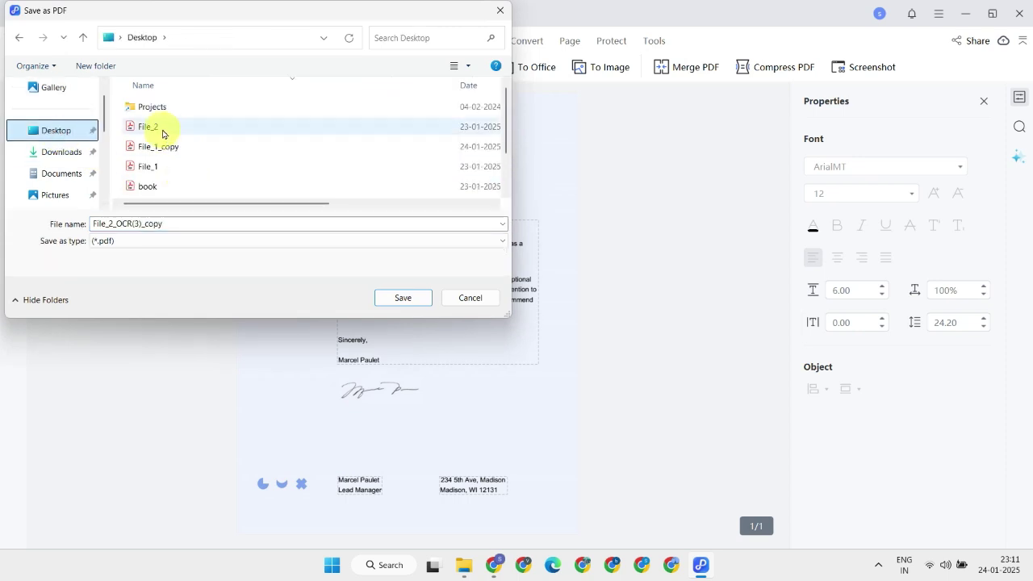
click(141, 222)
drag(140, 223, 116, 223)
key(BackSpace)
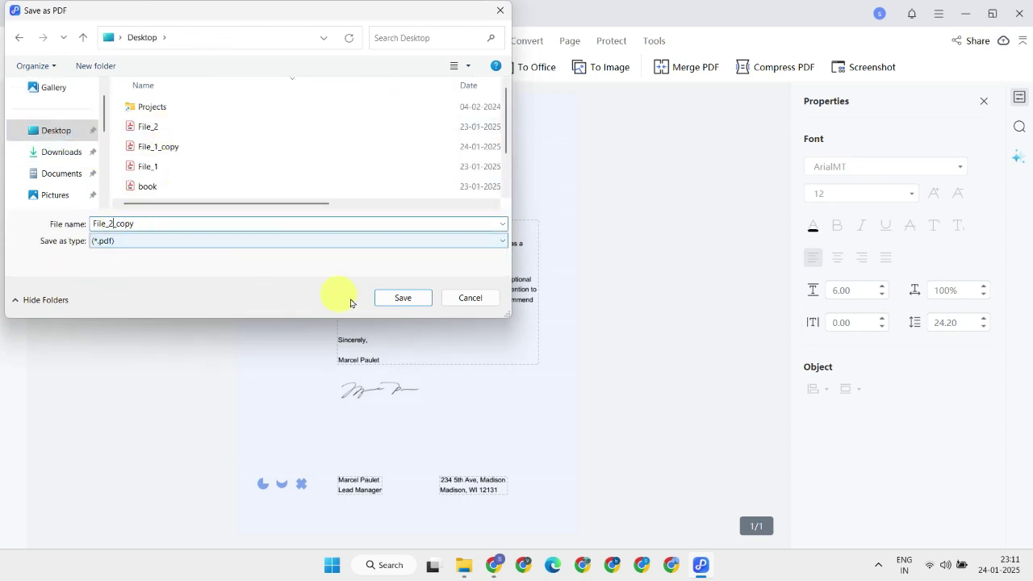
click(403, 299)
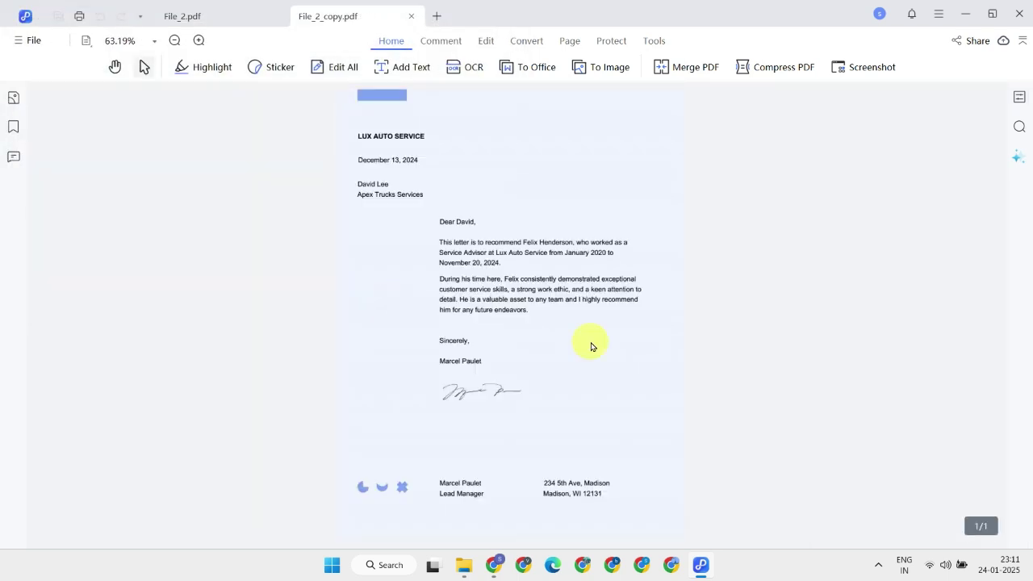
key(super+d)
double_click(76, 159)
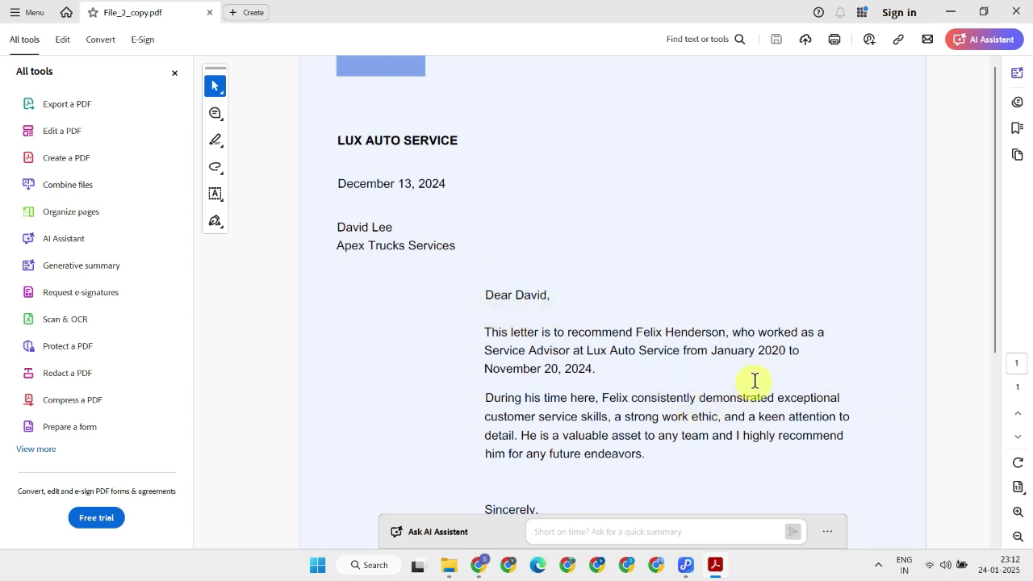
scroll(846, 419, down, 3)
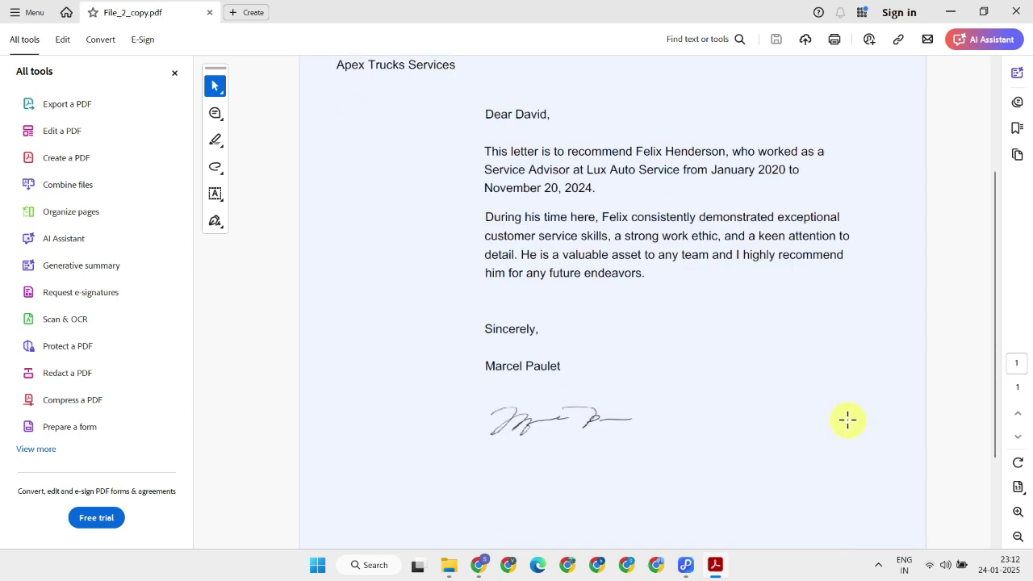
scroll(848, 419, down, 2)
scroll(848, 420, up, 5)
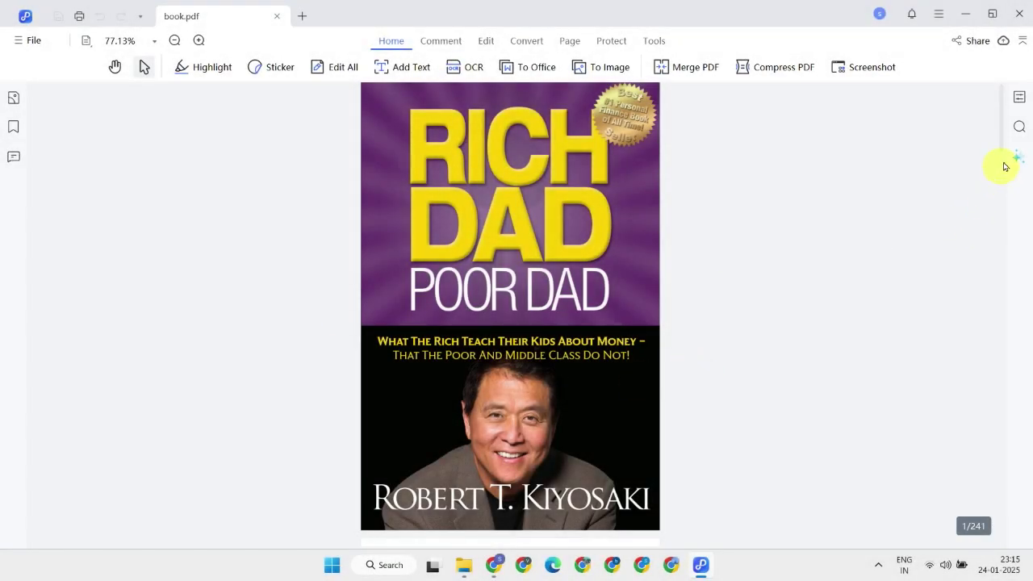
Skim book.pdf to the end and back, then bring up the PDNob AI panel.
drag(1000, 138, 1009, 536)
drag(1007, 499, 982, 85)
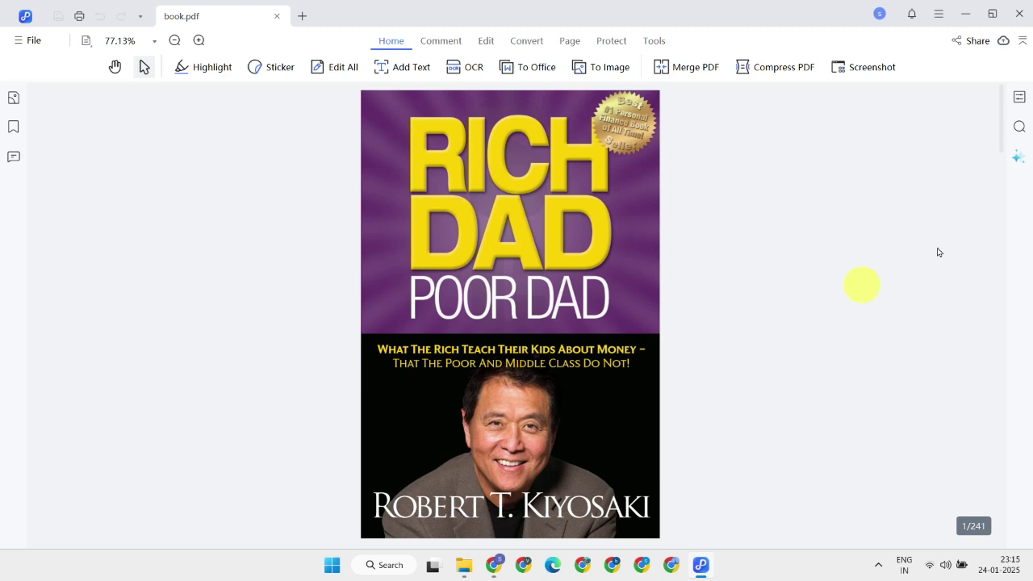
click(1019, 159)
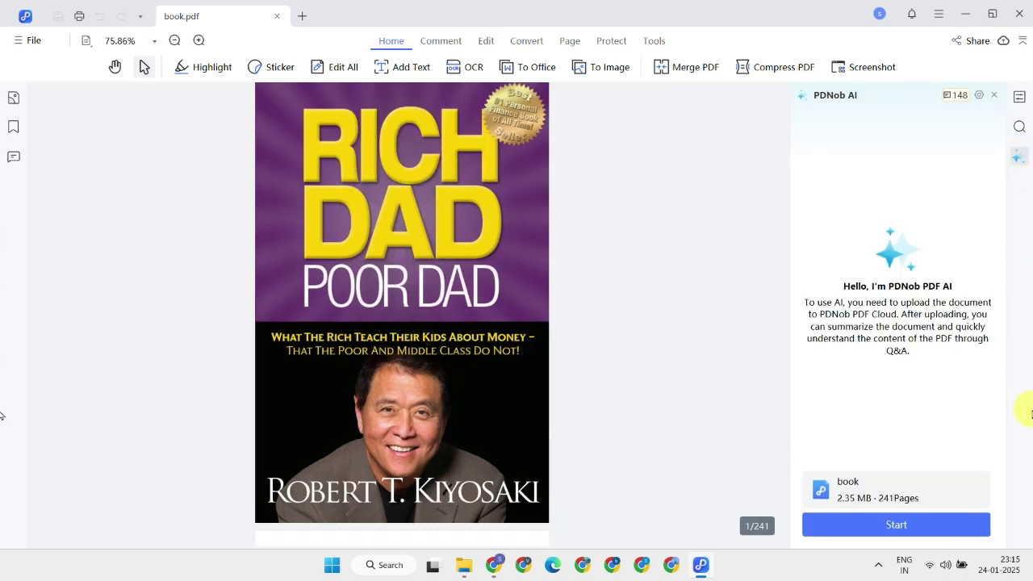
Have PDNob AI summarize book.pdf, then ask how an asset differs from a liability.
click(921, 533)
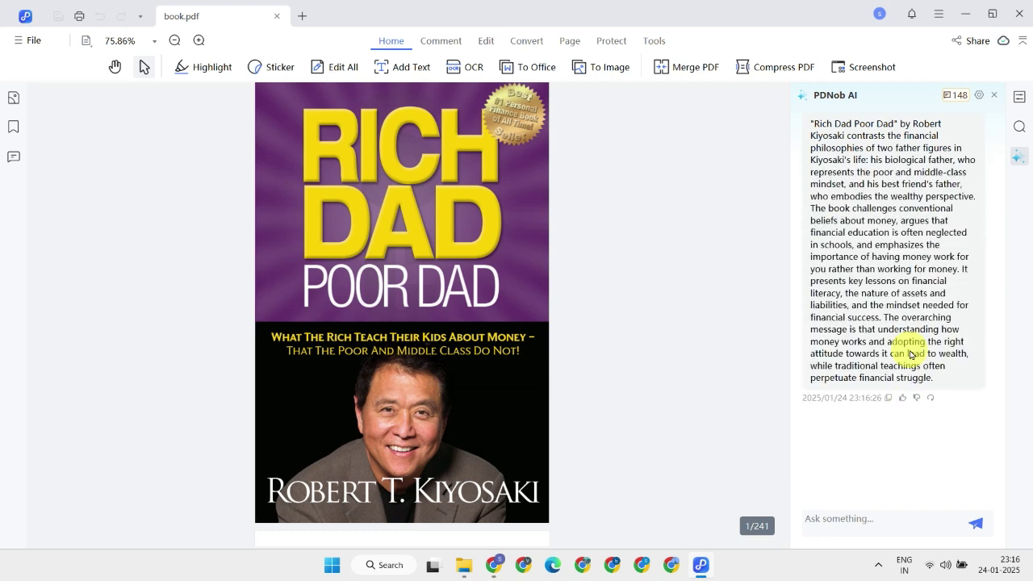
click(901, 524)
text(What is the main difference between an asset and a liability?)
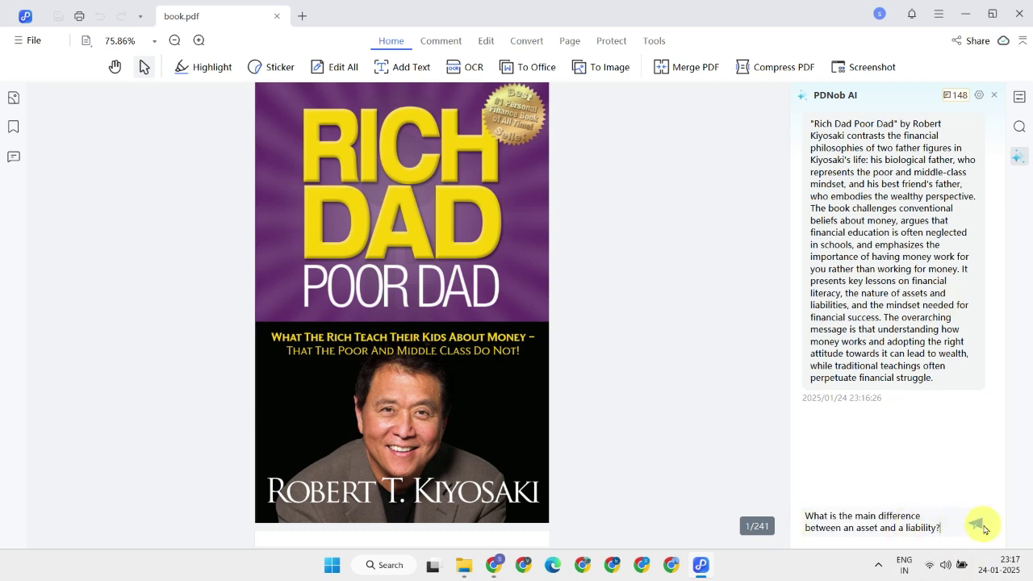
click(972, 525)
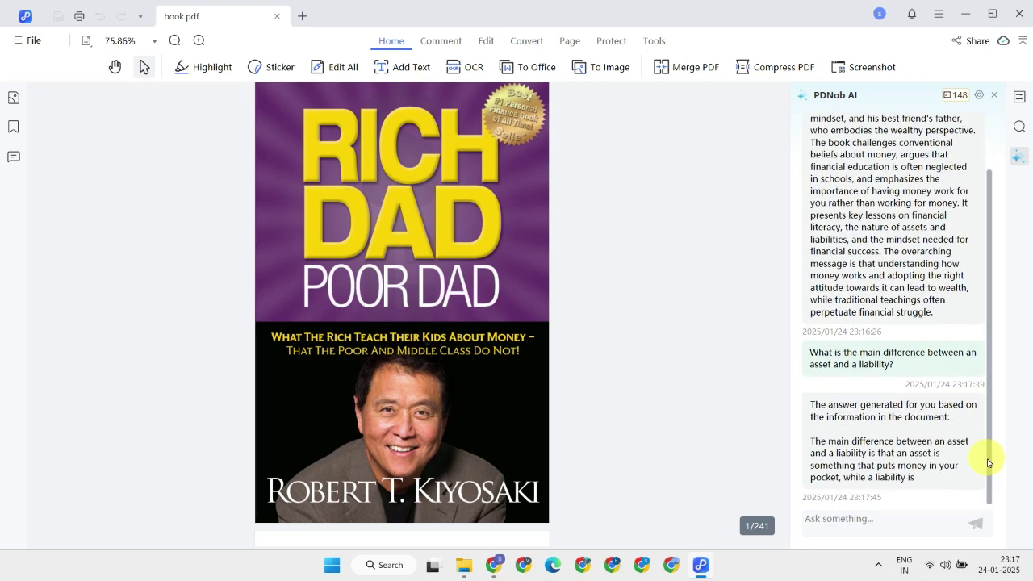